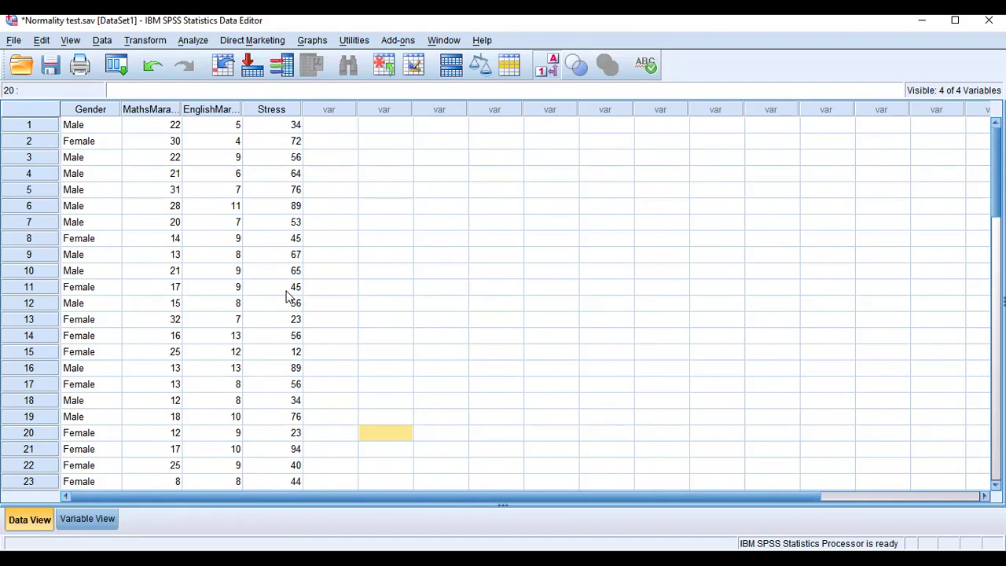
Set up a fresh Explore analysis from cleared settings, with Stress as the dependent variable and Gender as the factor
click(194, 40)
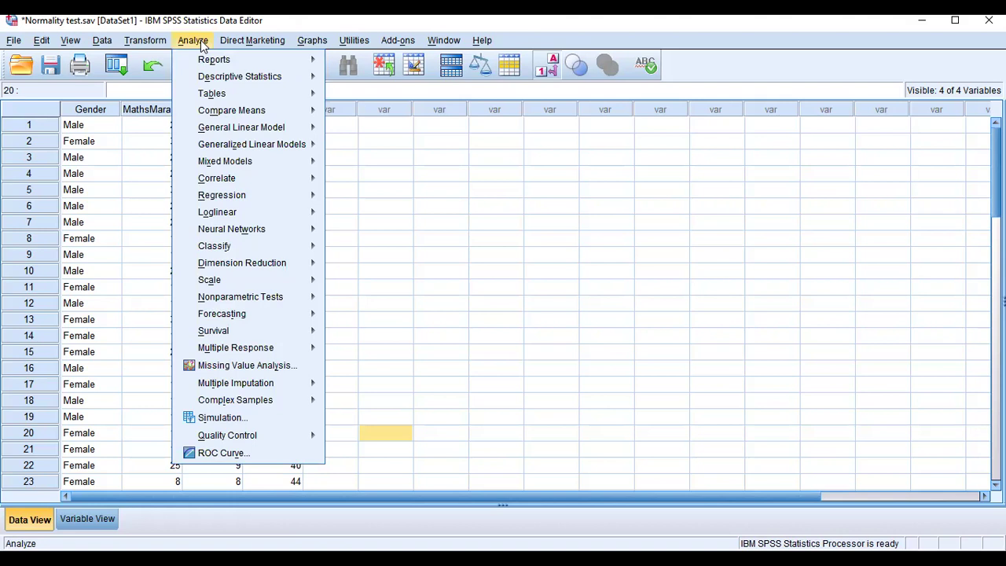
mouse_move(224, 82)
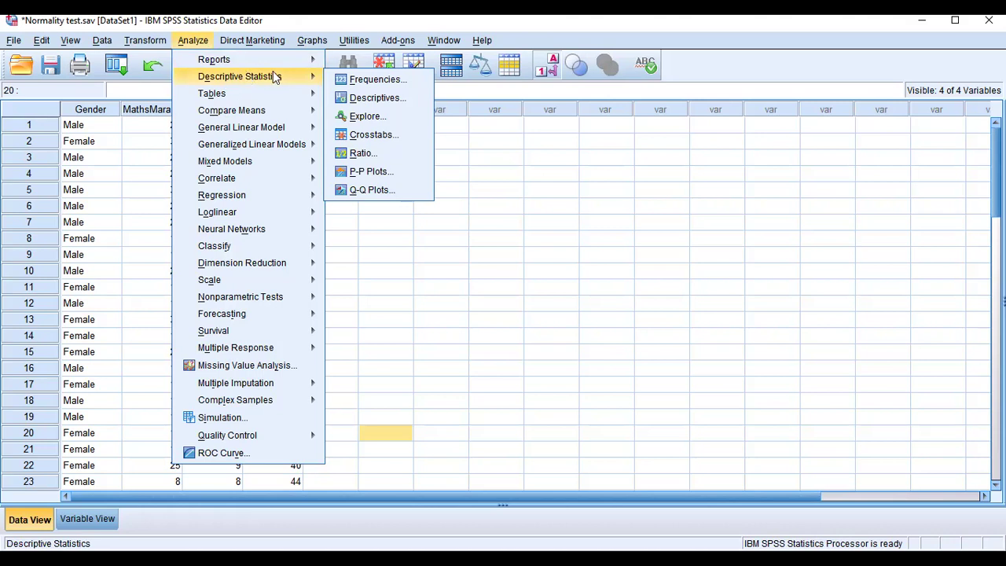
click(367, 118)
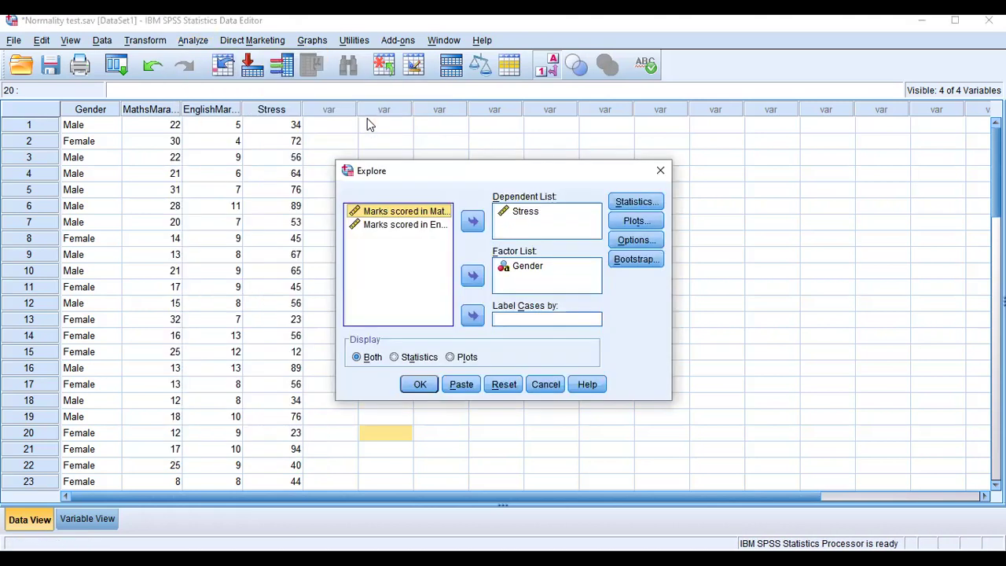
click(502, 383)
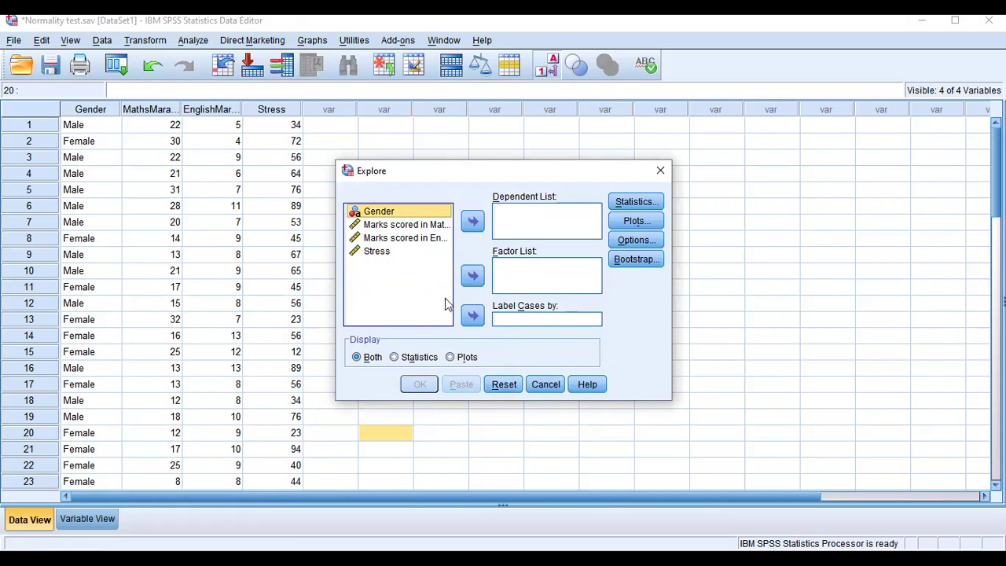
click(385, 252)
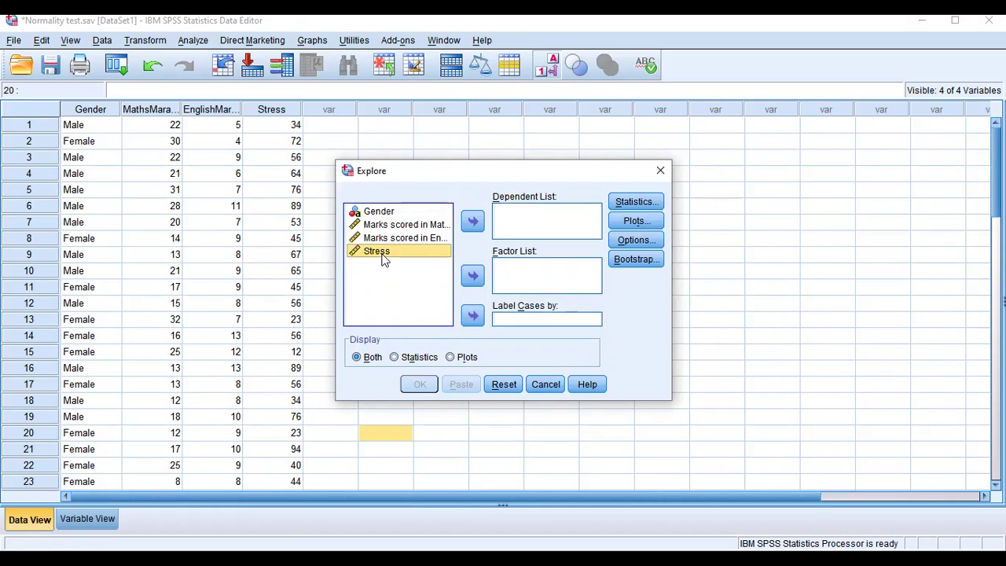
click(474, 222)
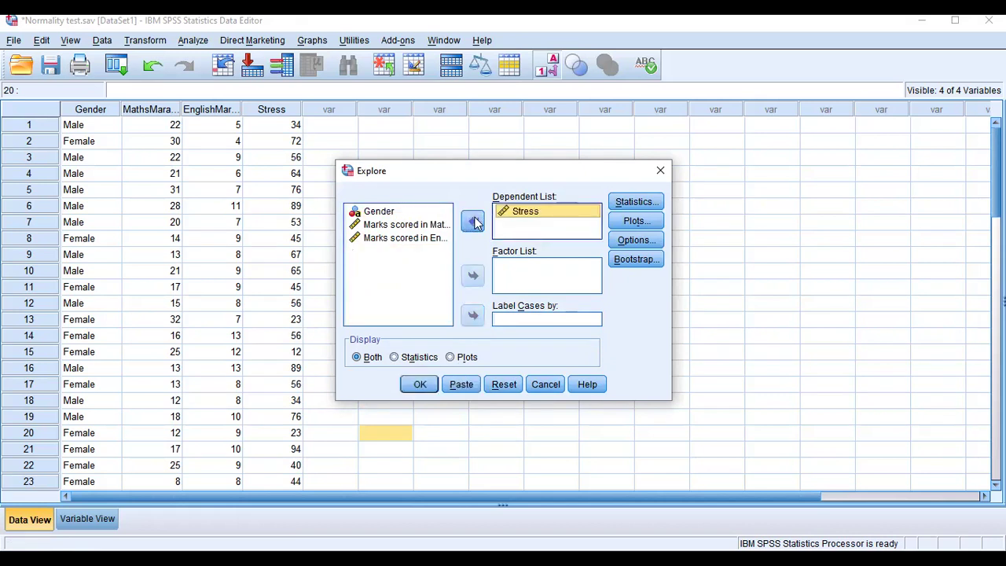
click(377, 213)
click(473, 276)
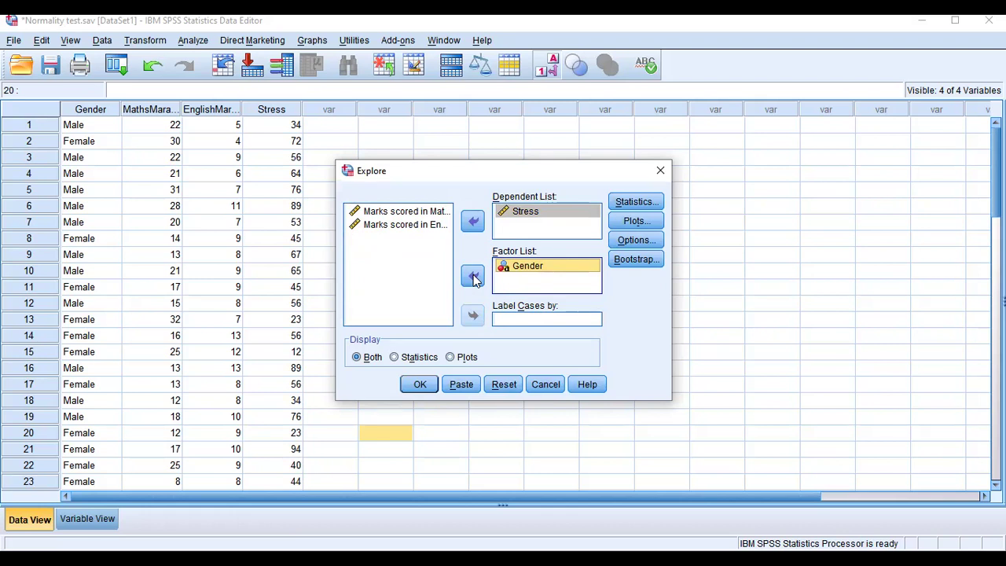
Keep descriptives at 95% confidence, replace the stem-and-leaf plot with a histogram plus normality plots with tests, and run the analysis
click(629, 206)
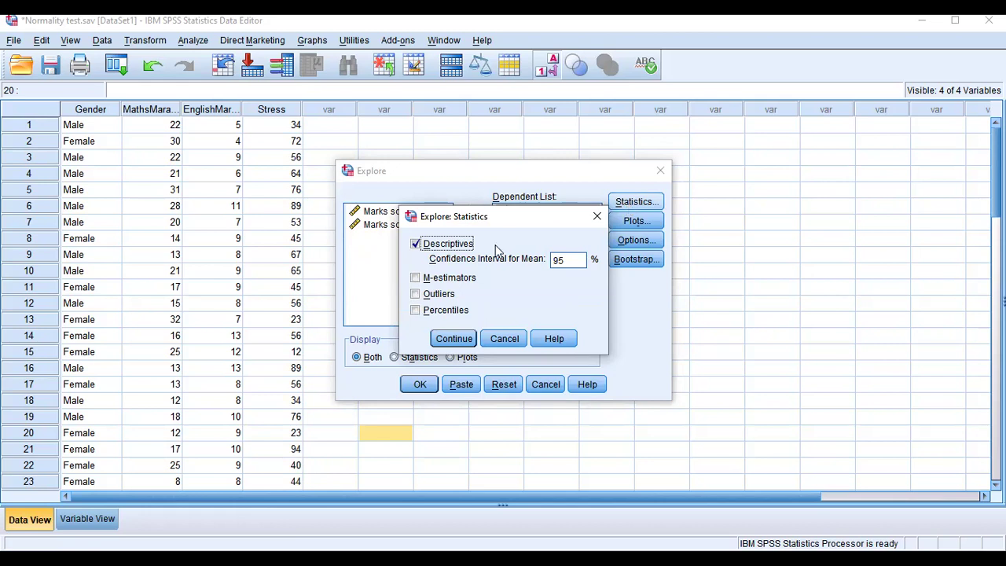
click(455, 338)
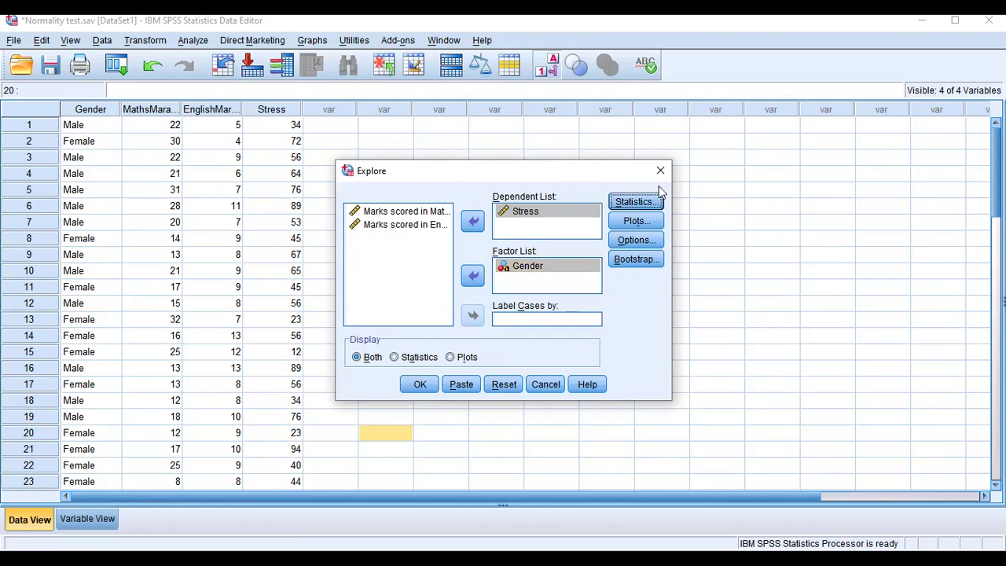
click(644, 219)
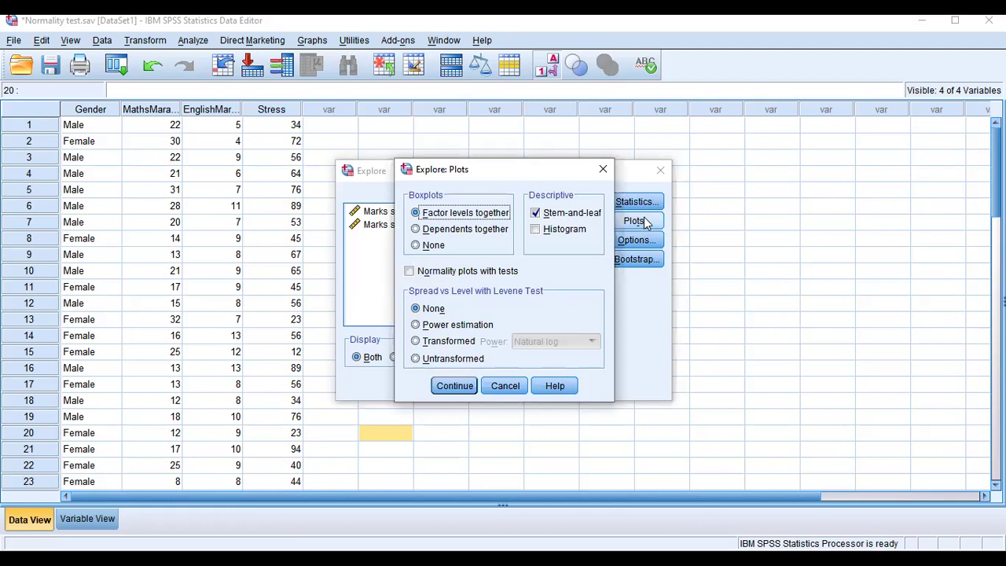
click(537, 216)
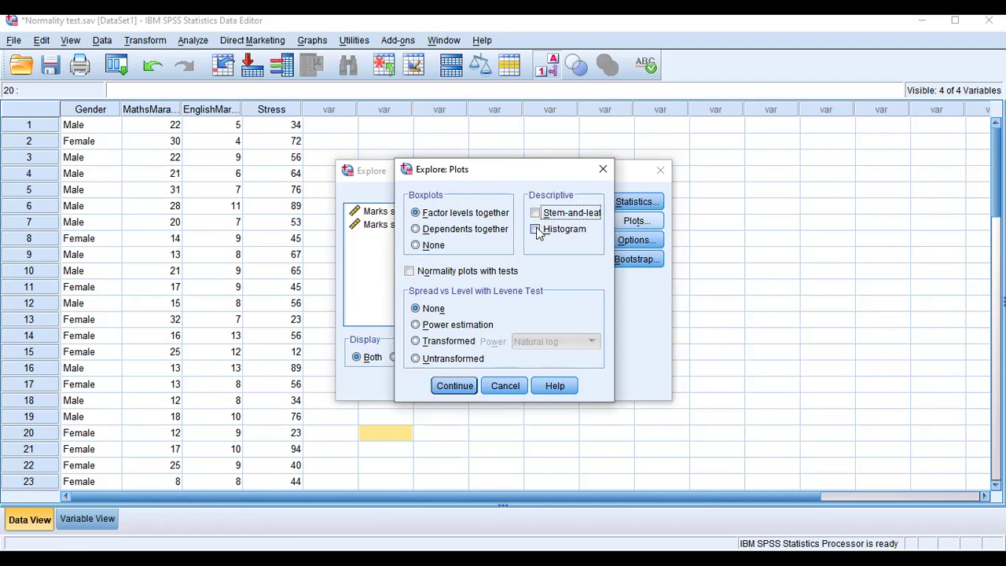
click(538, 229)
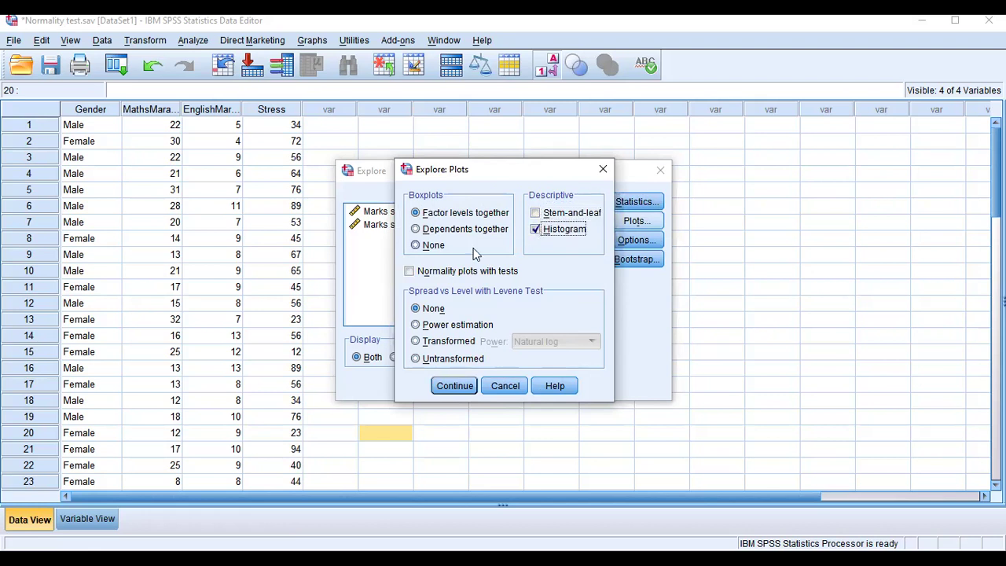
click(410, 271)
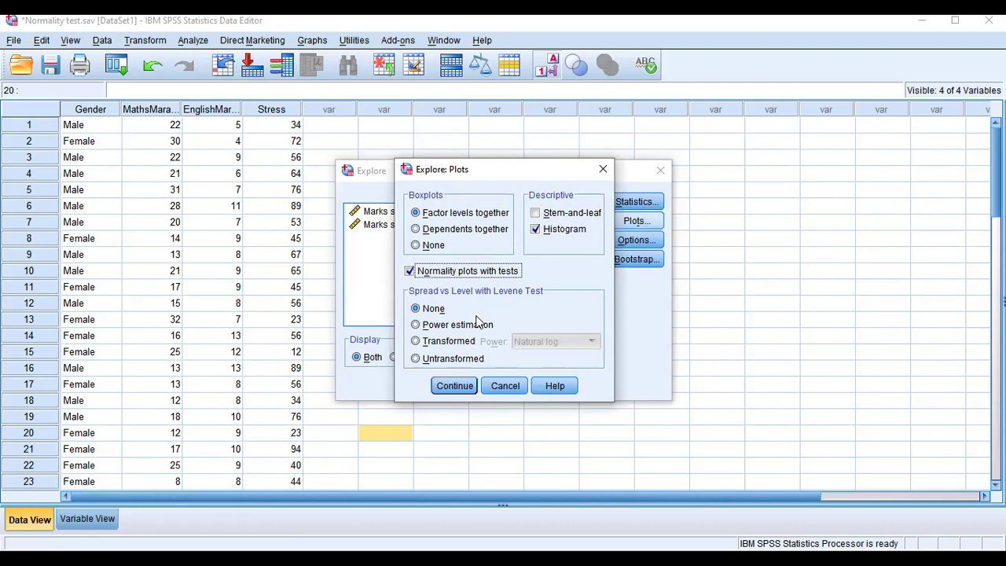
click(456, 386)
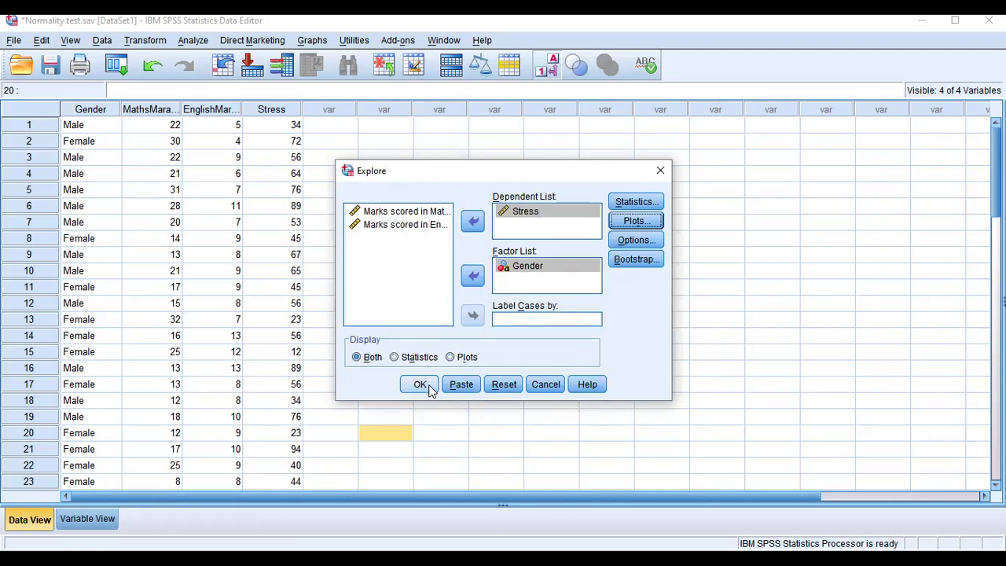
click(421, 384)
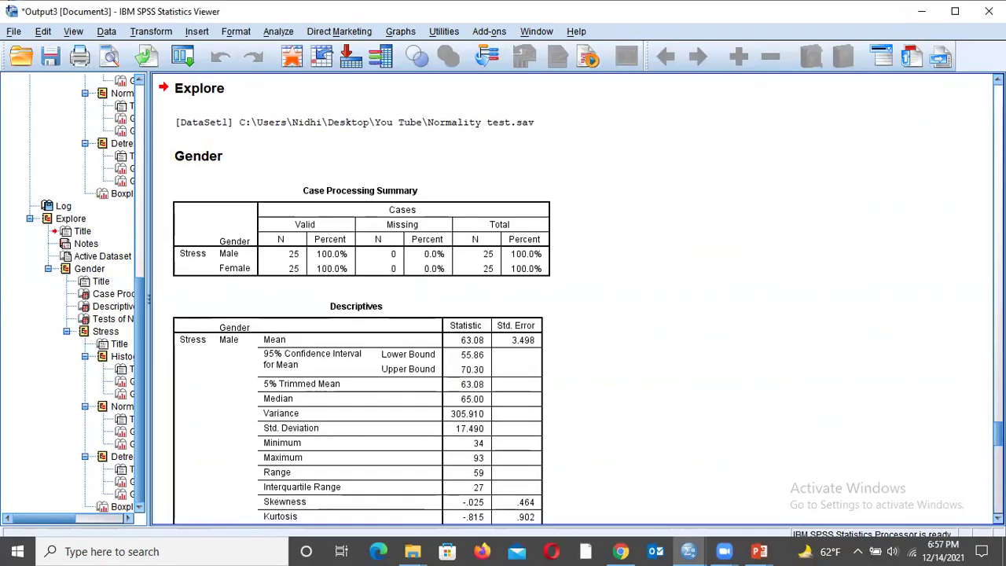
Examine the Case Processing Summary and the Descriptives table, including skewness and kurtosis of Stress for males and females
scroll(354, 299, down, 1)
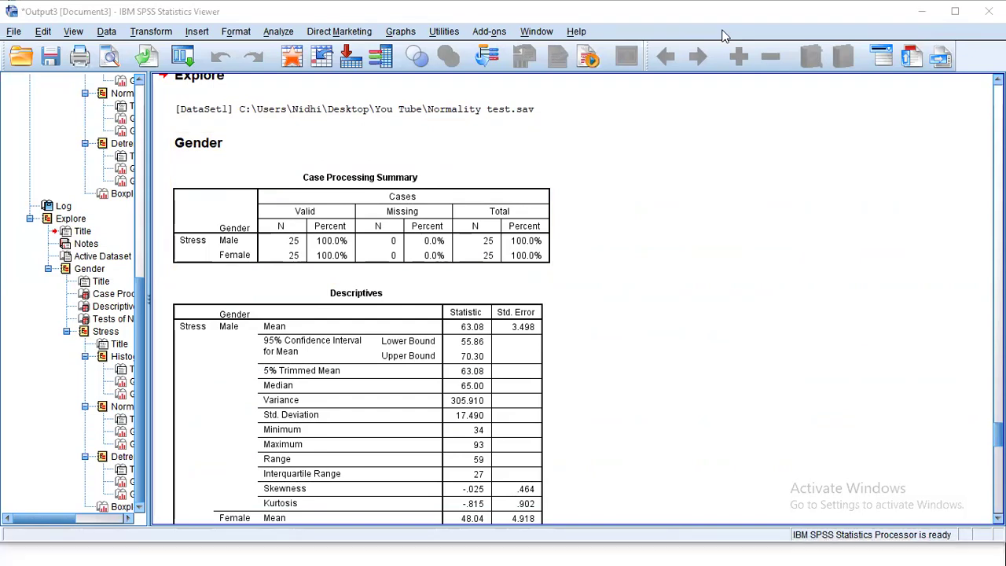
click(274, 257)
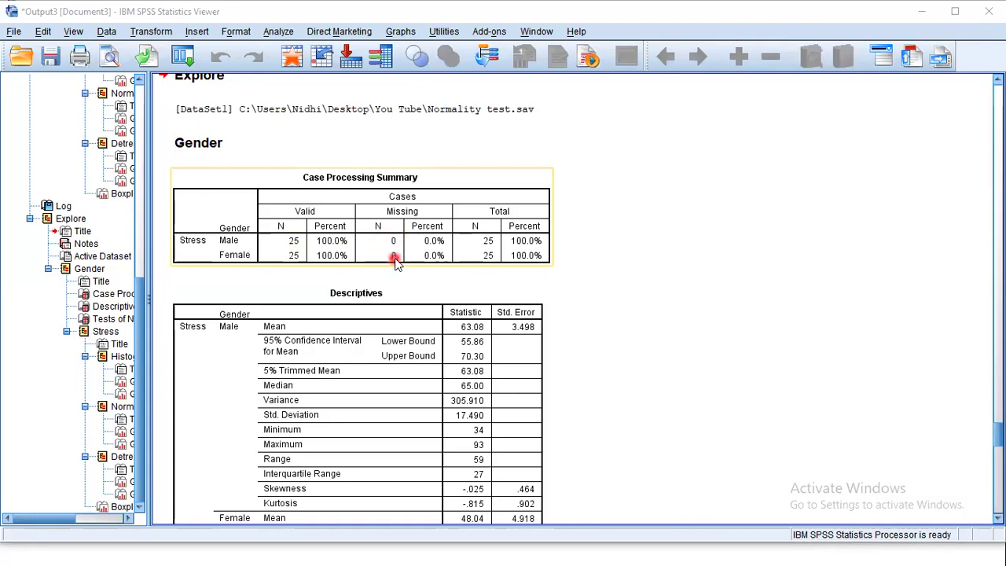
click(400, 292)
click(751, 293)
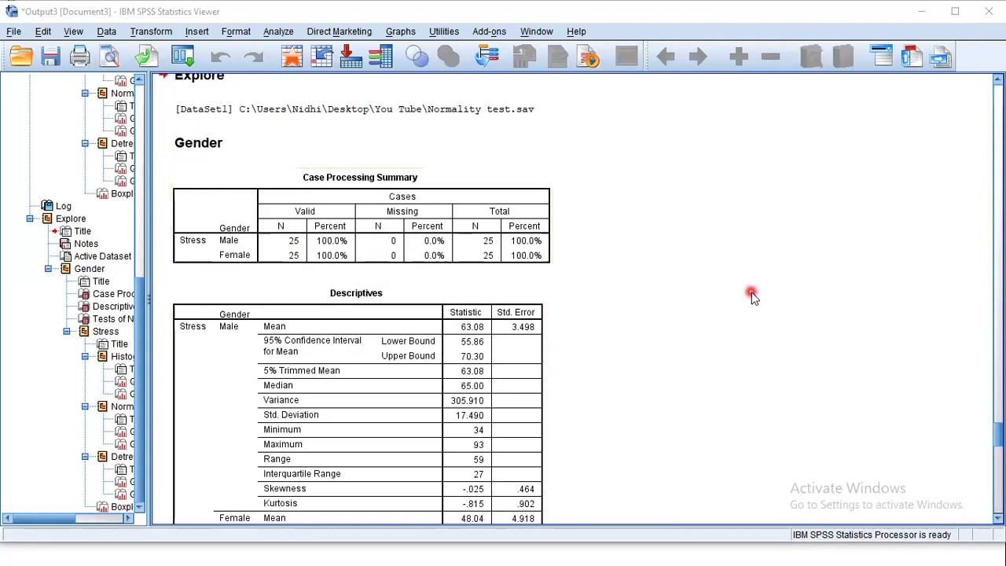
drag(999, 442, 1000, 456)
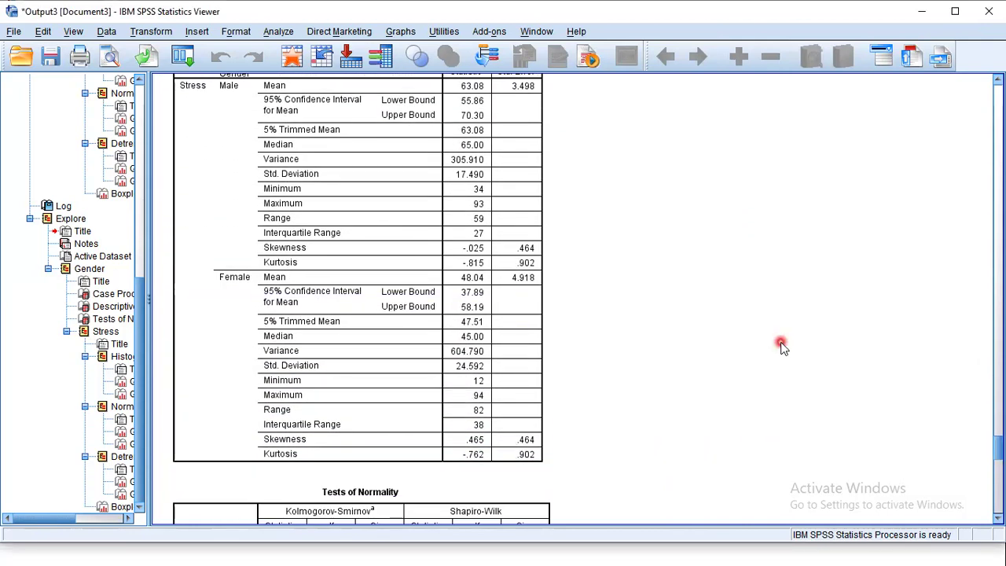
drag(996, 450, 996, 450)
click(442, 266)
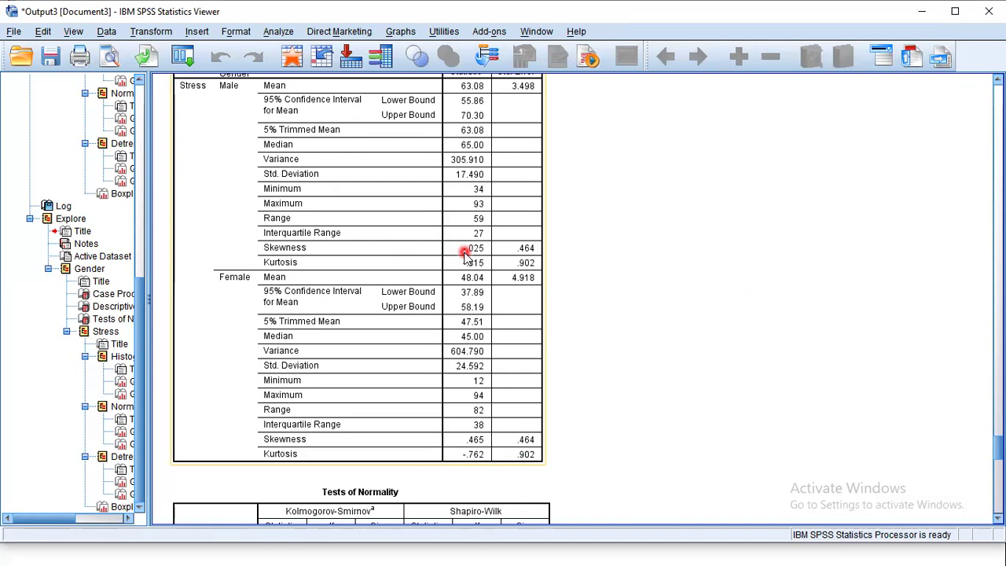
click(564, 263)
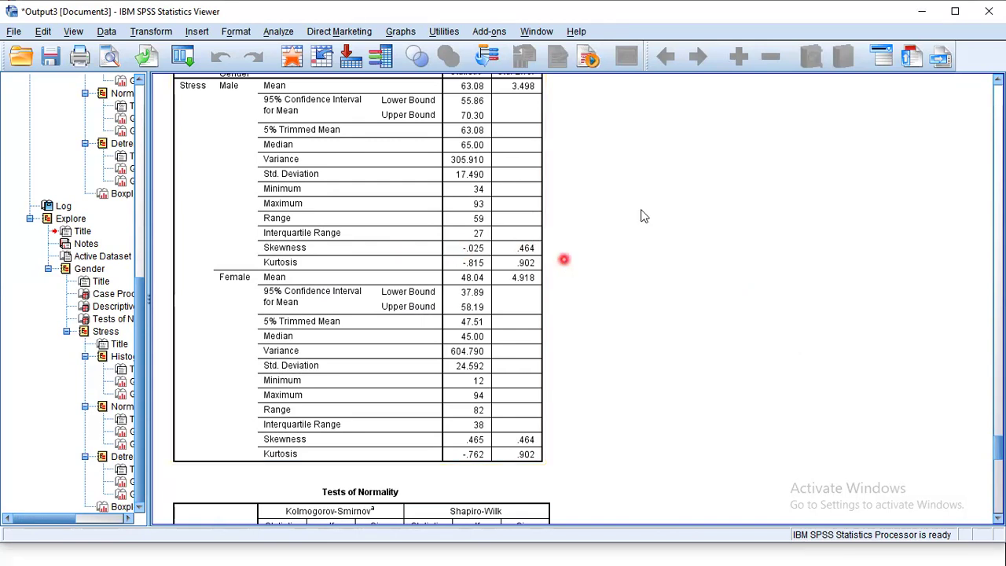
click(480, 276)
Examine the Tests of Normality table, comparing the Kolmogorov-Smirnov and Shapiro-Wilk significance values for males and females
drag(998, 453, 999, 464)
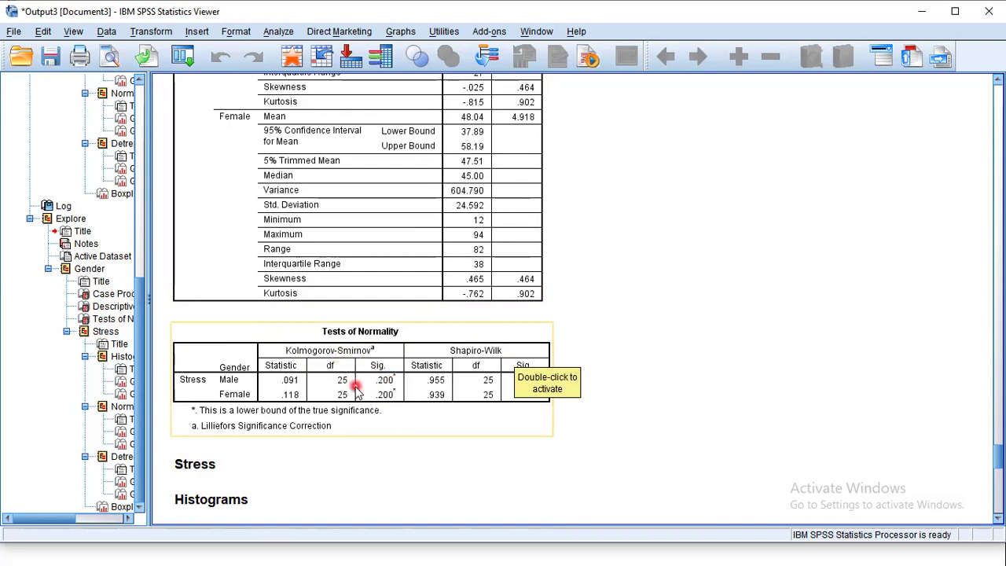
click(698, 299)
click(725, 343)
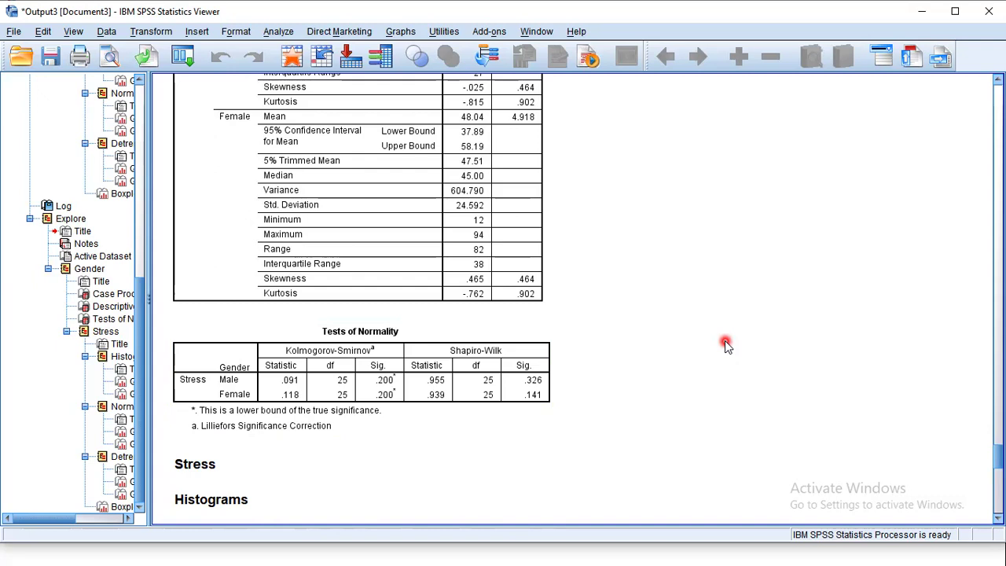
click(525, 391)
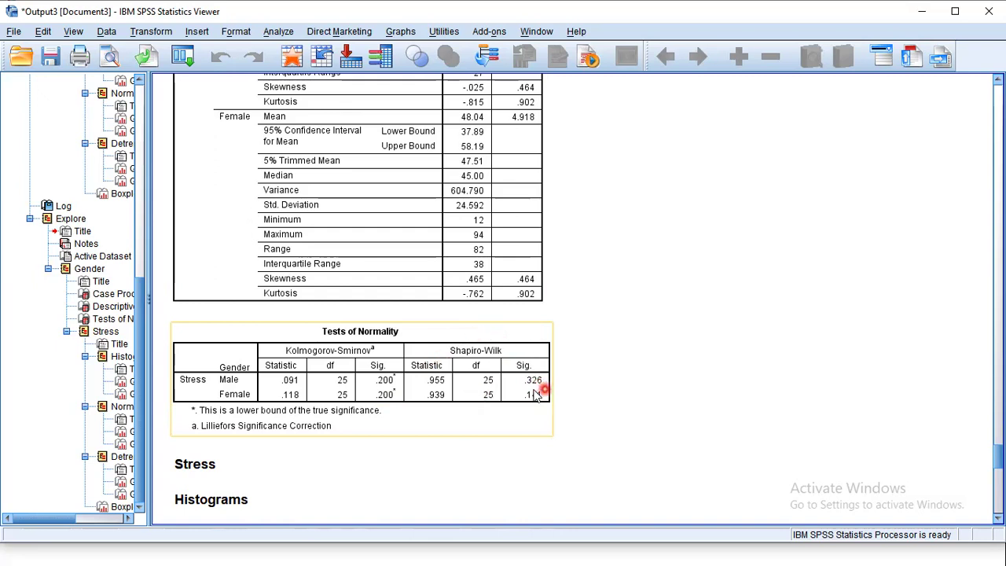
click(572, 415)
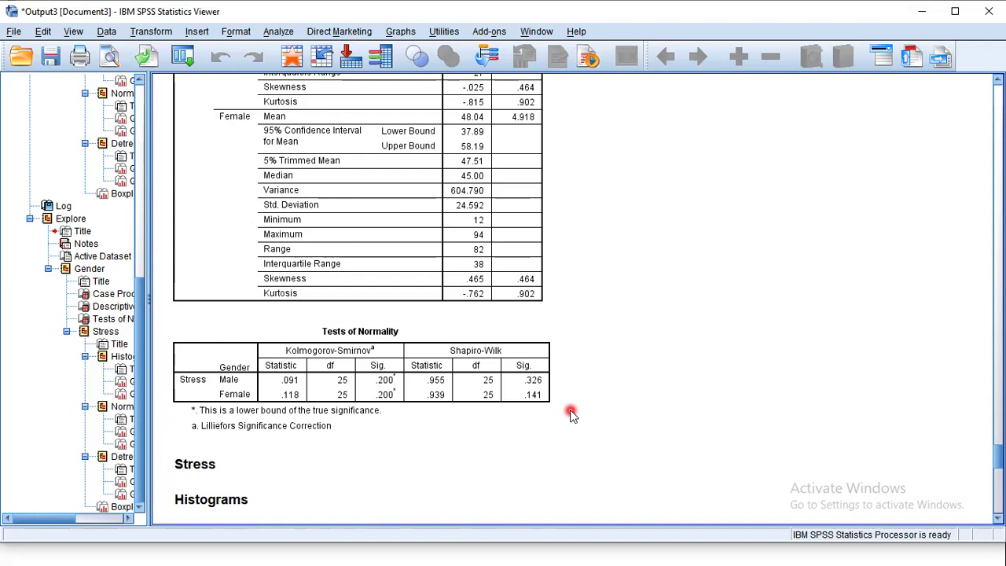
click(548, 398)
Review the normal Q-Q plots of Stress for both genders, the boxplots and the male histogram, and return to the normality tables
drag(999, 457, 1001, 482)
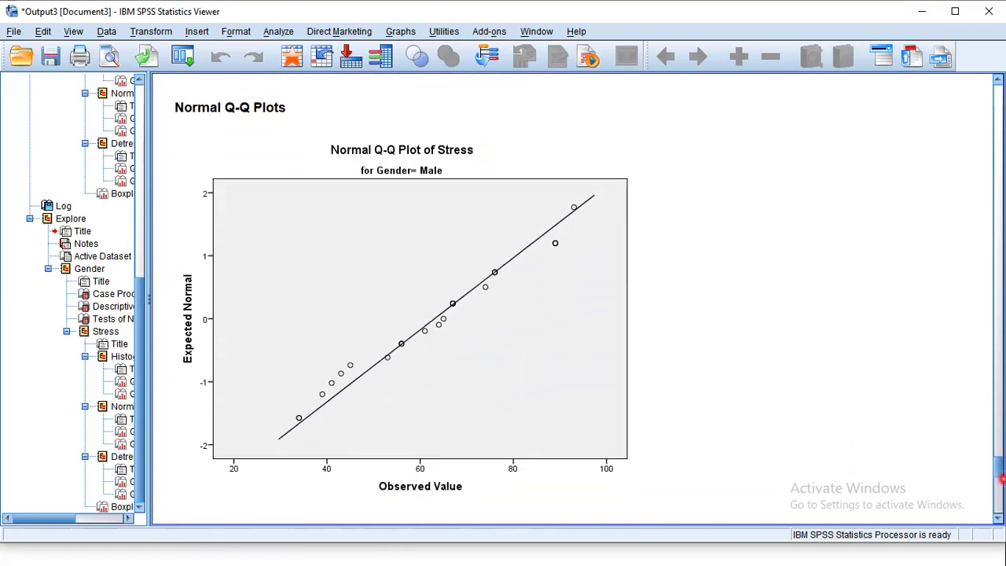
click(317, 409)
click(285, 450)
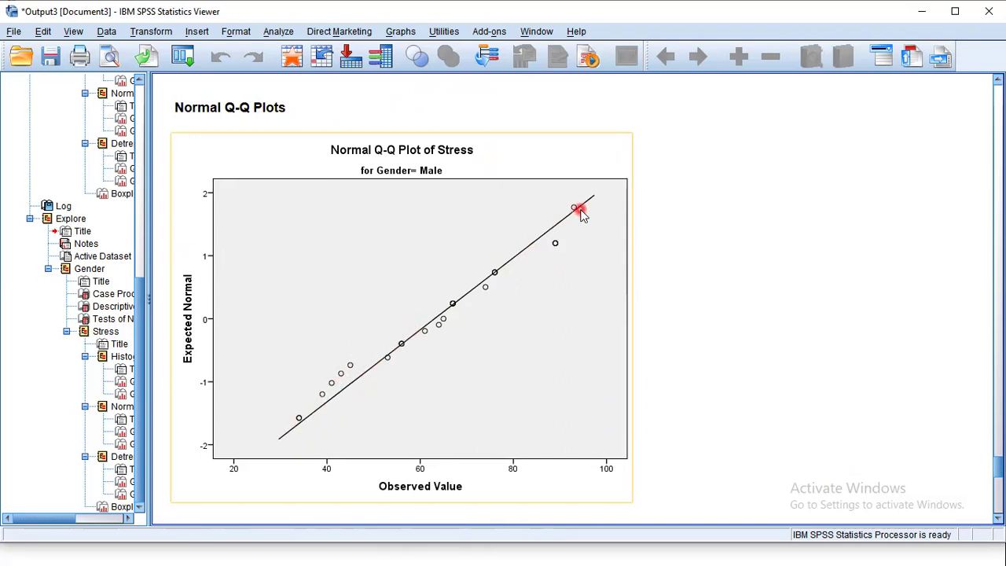
drag(997, 464, 997, 480)
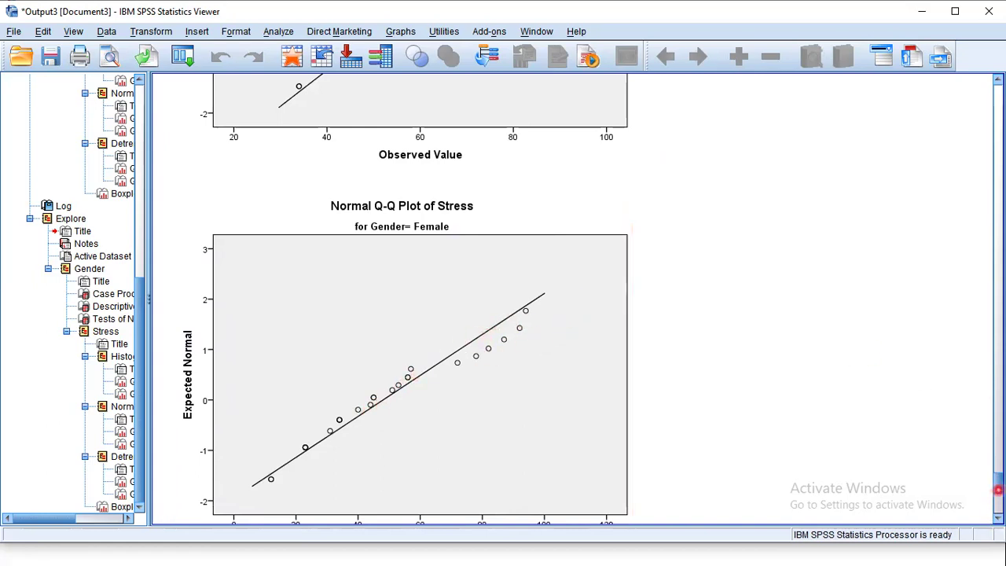
drag(999, 489, 1000, 511)
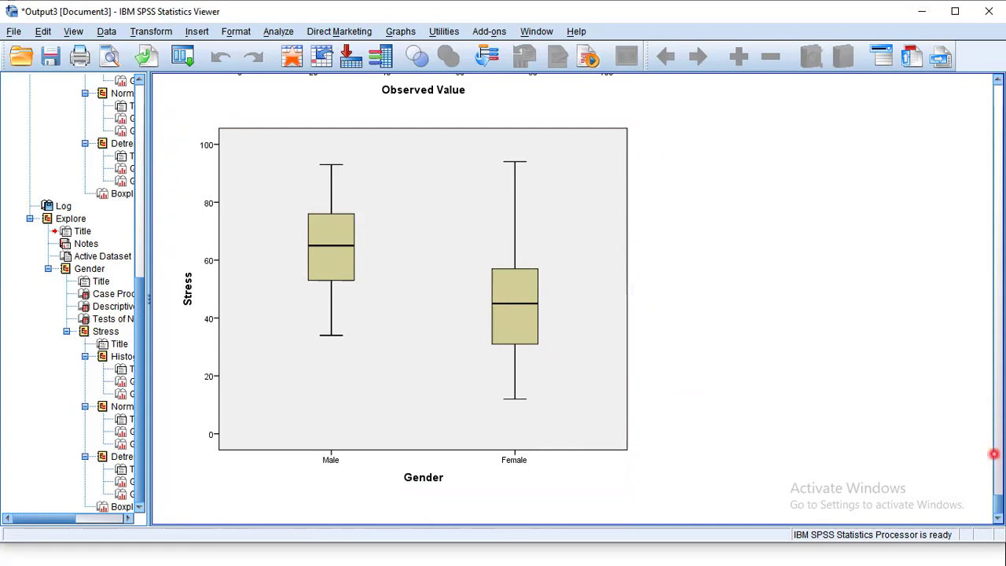
drag(1001, 518, 999, 400)
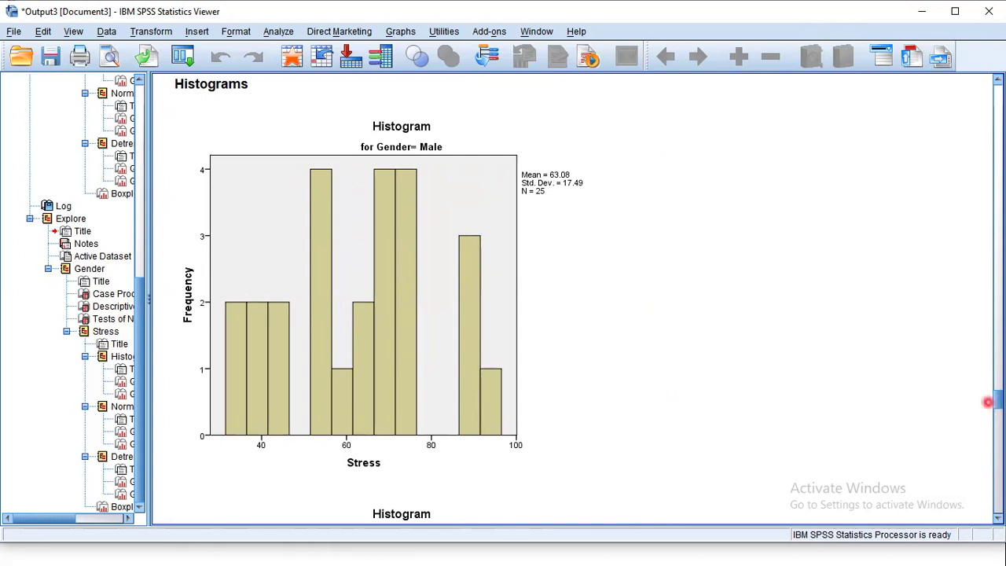
drag(988, 402, 989, 378)
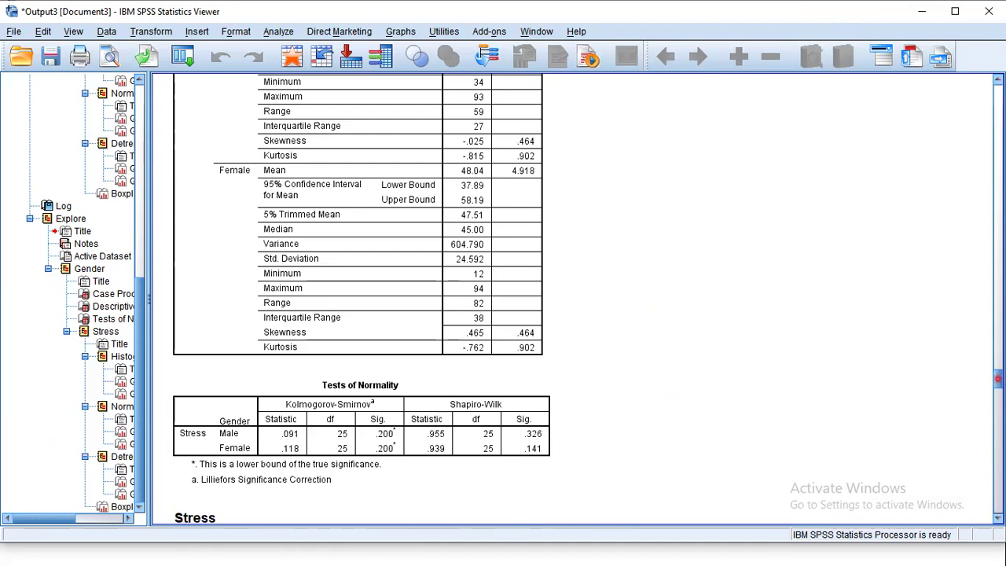